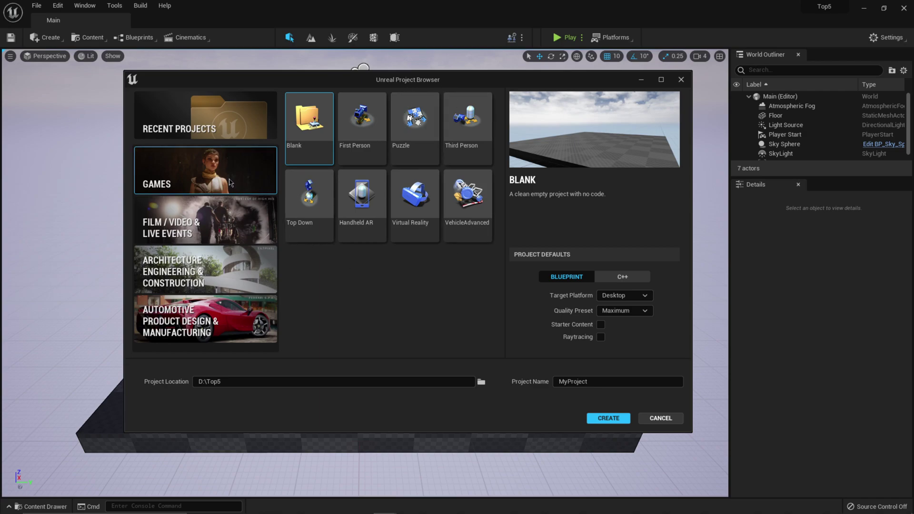
- Step through the project template categories with the arrow keys, returning to Games
click(234, 232)
key(Down)
key(Down)
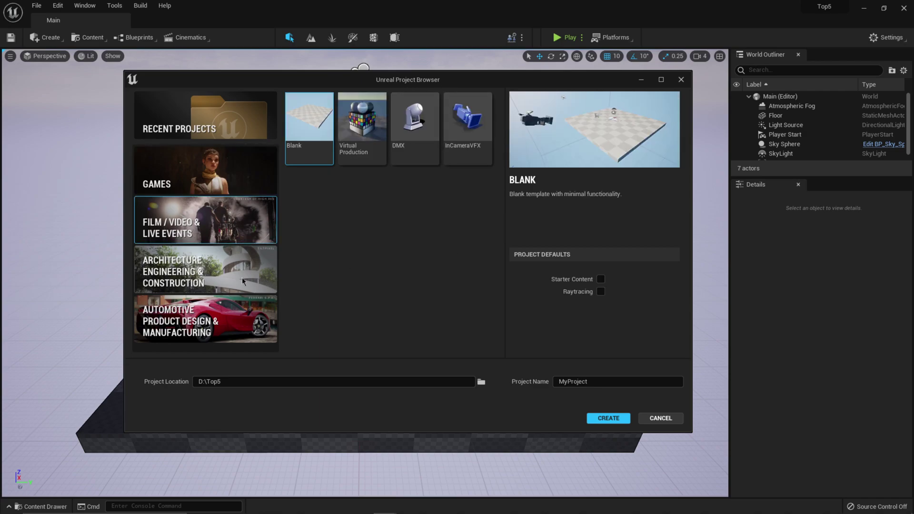
key(Up)
key(Up)
key(Up)
key(Down)
key(Up)
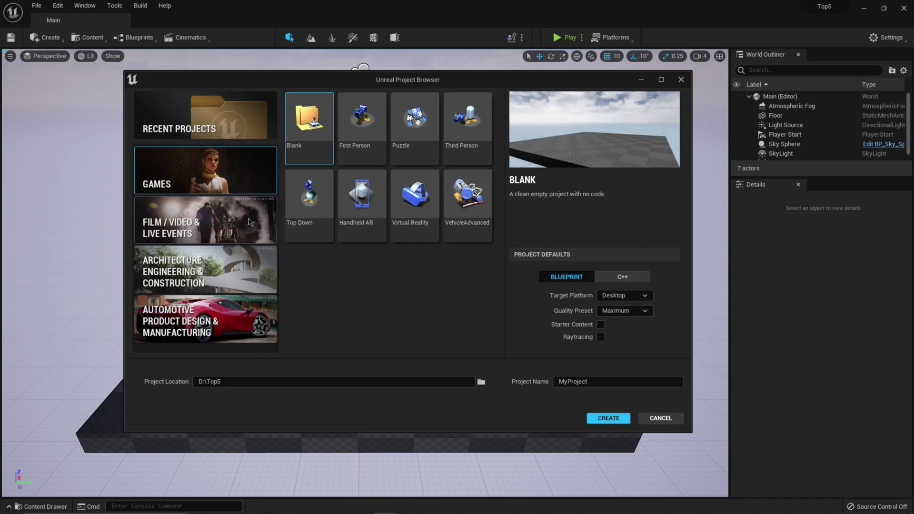
- Compare the Film/Video, Games and Architecture templates, ending on Automotive, Product Design & Manufacturing
click(197, 232)
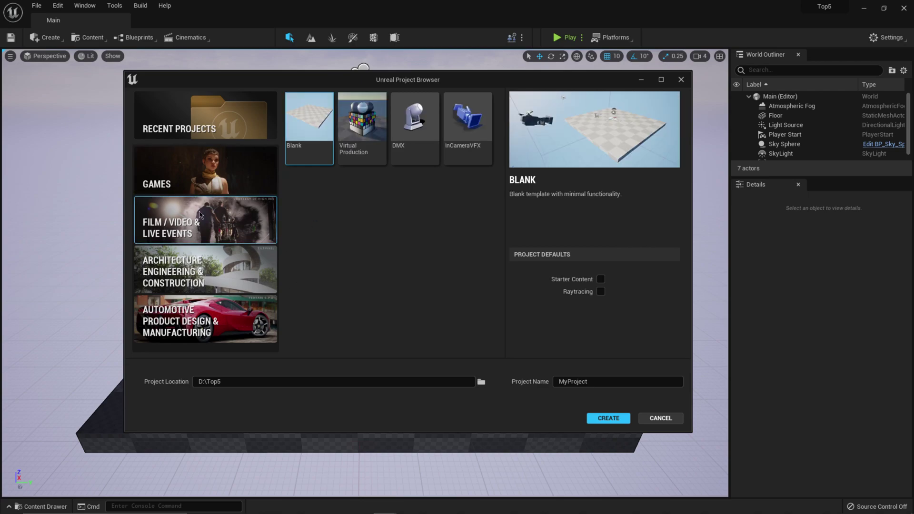
click(247, 179)
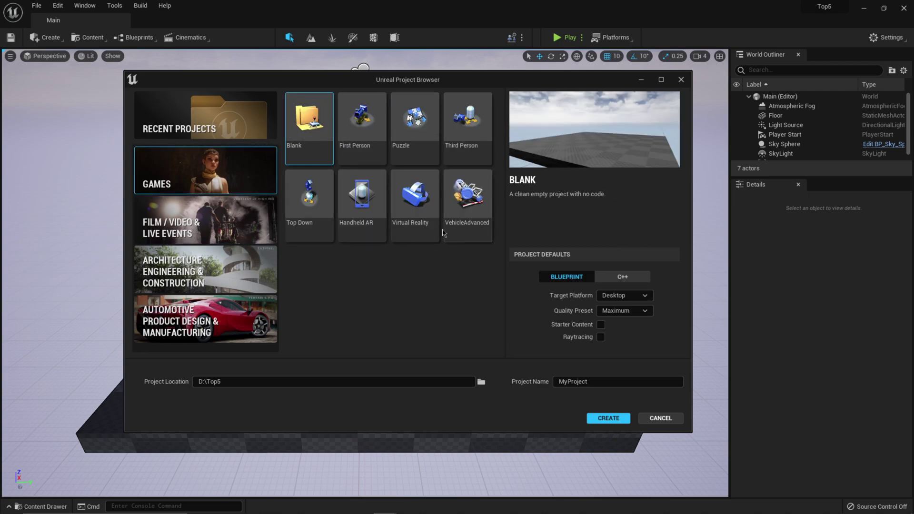
click(207, 231)
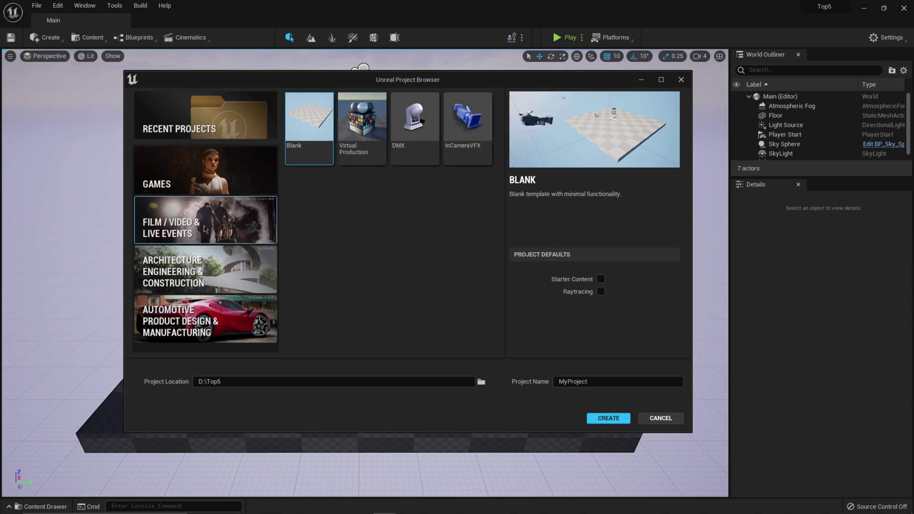
click(257, 278)
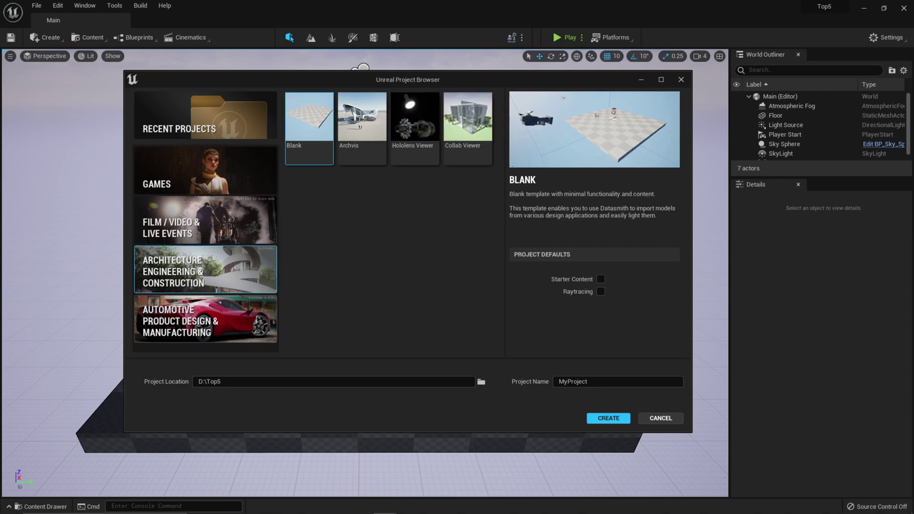
click(257, 320)
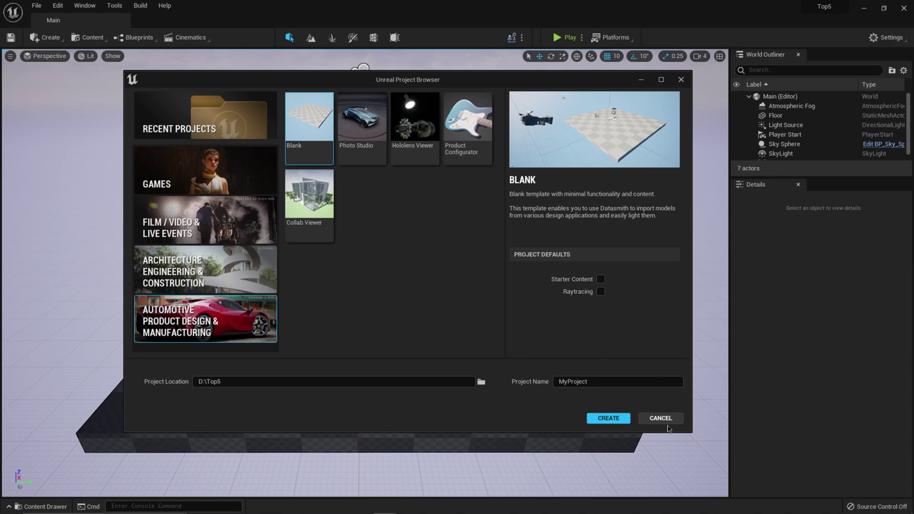
- Cancel the Project Browser to reveal the Main level with its checkered floor
click(665, 421)
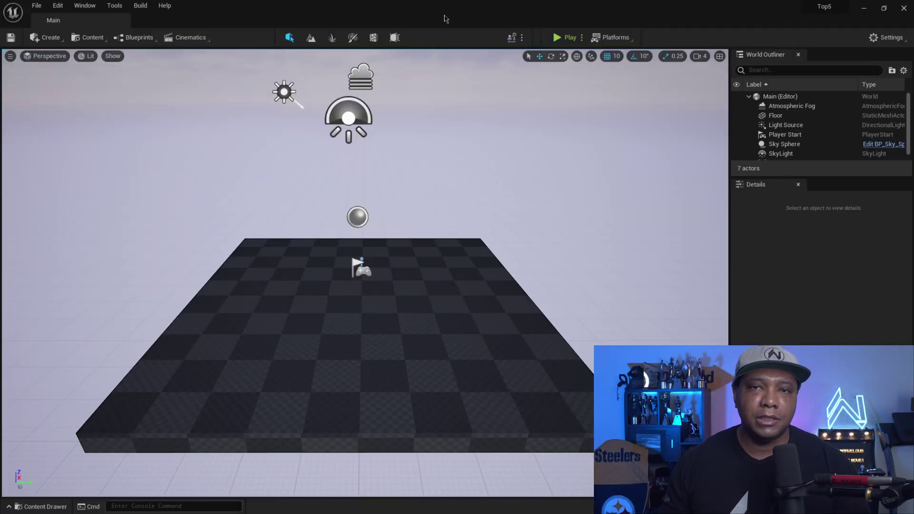
- Load the UE4 Classic Layout from the Window menu
click(100, 5)
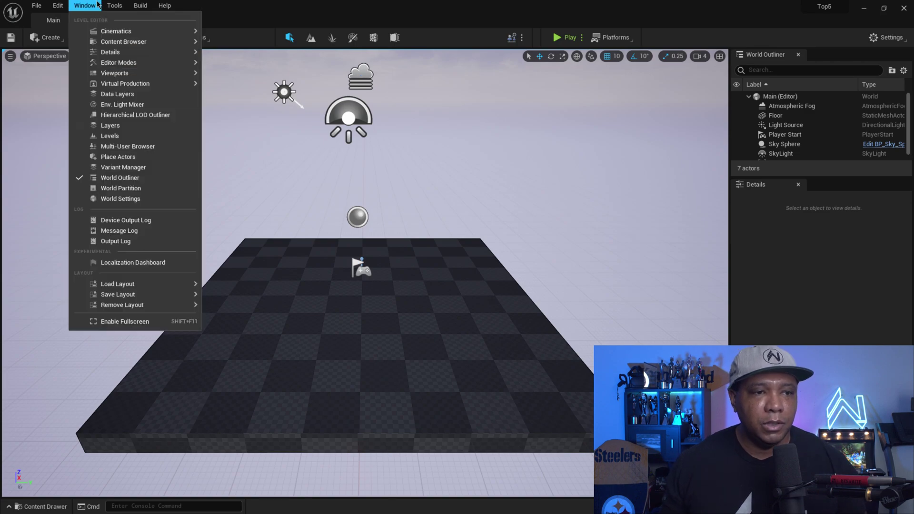
mouse_move(141, 290)
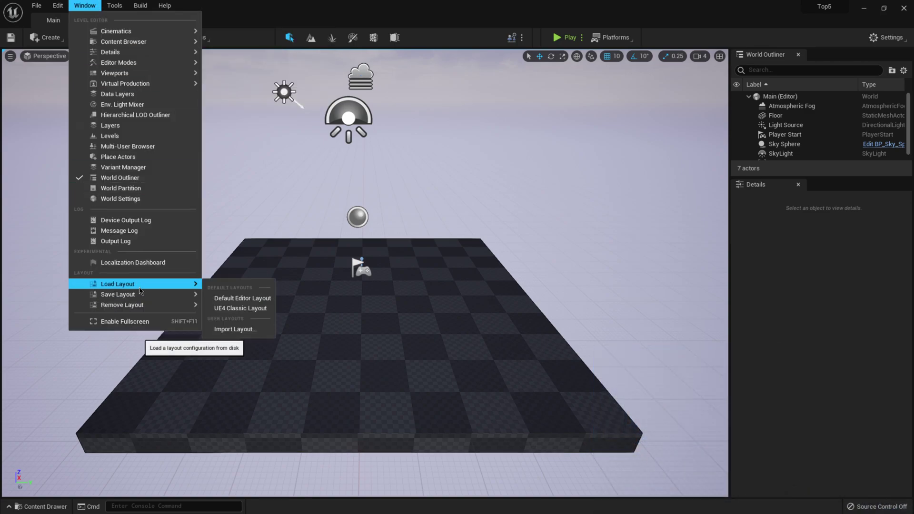
click(247, 312)
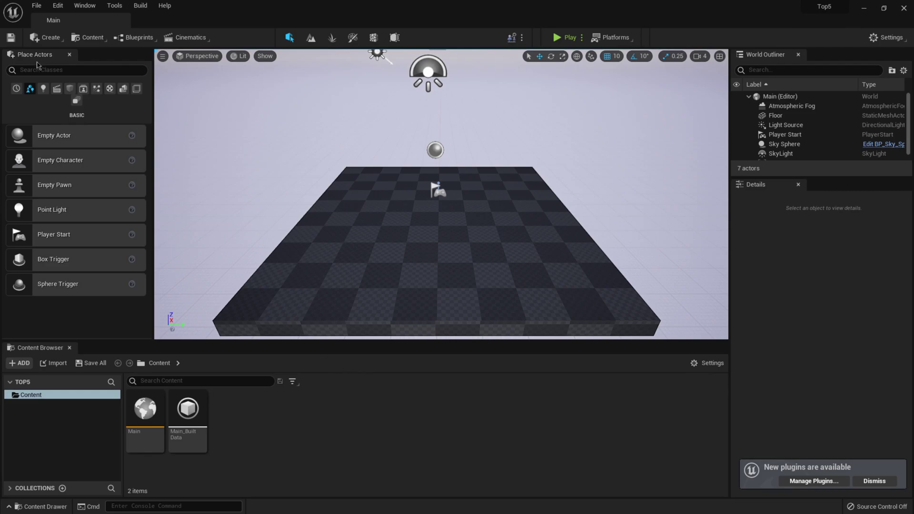
- Browse the Lights, Cinematic, Shapes, Virtual Production and Visual Effects actor lists, then return to Basic
click(43, 89)
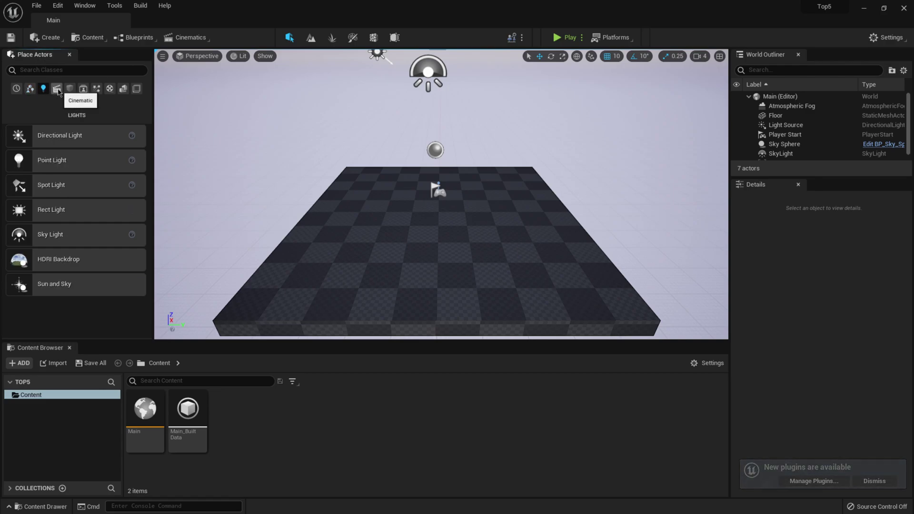
click(57, 90)
click(69, 91)
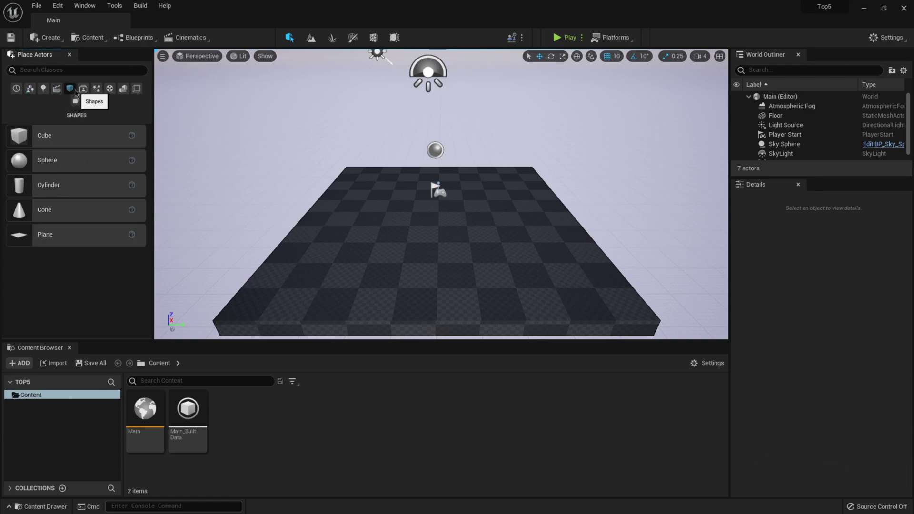
click(83, 89)
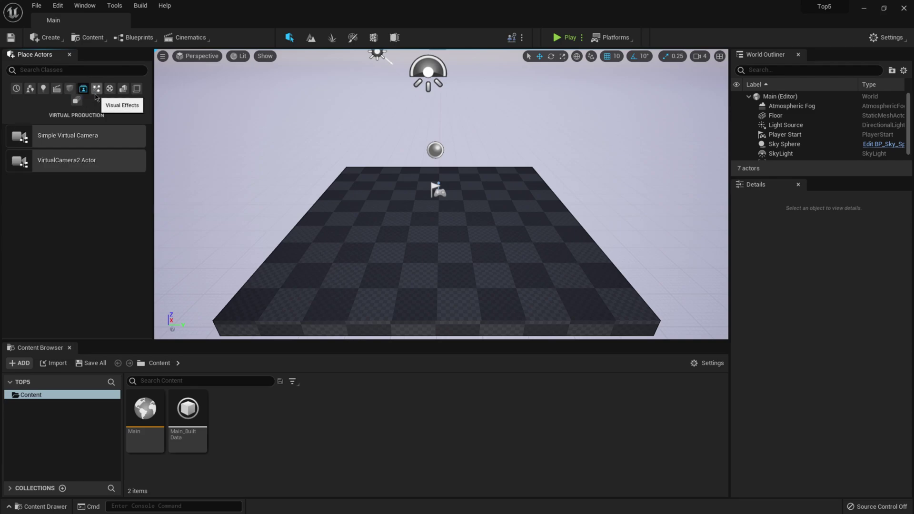
click(96, 89)
click(30, 88)
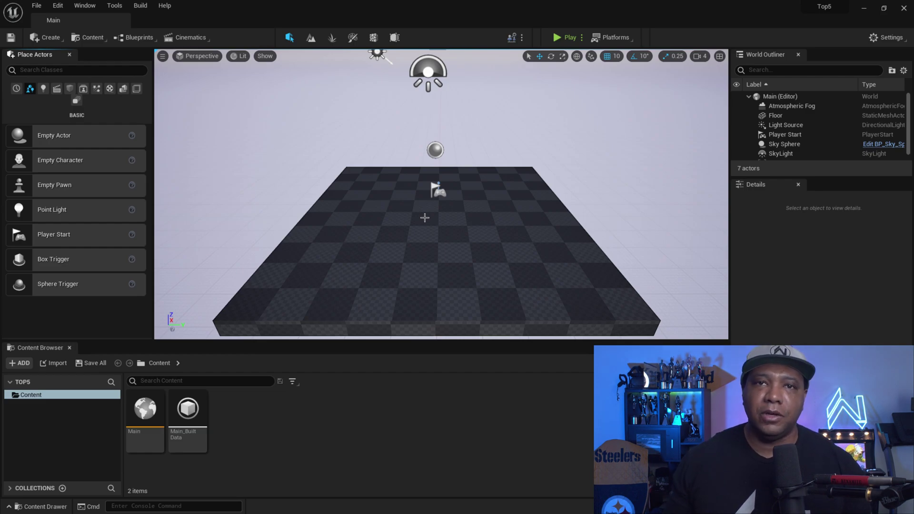
- Load the Default Editor Layout from the Window menu's layout options
click(90, 5)
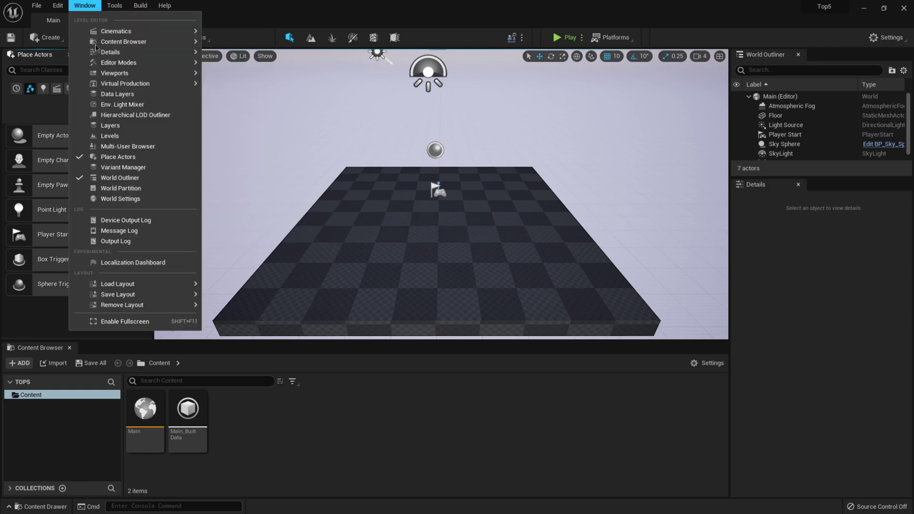
mouse_move(145, 284)
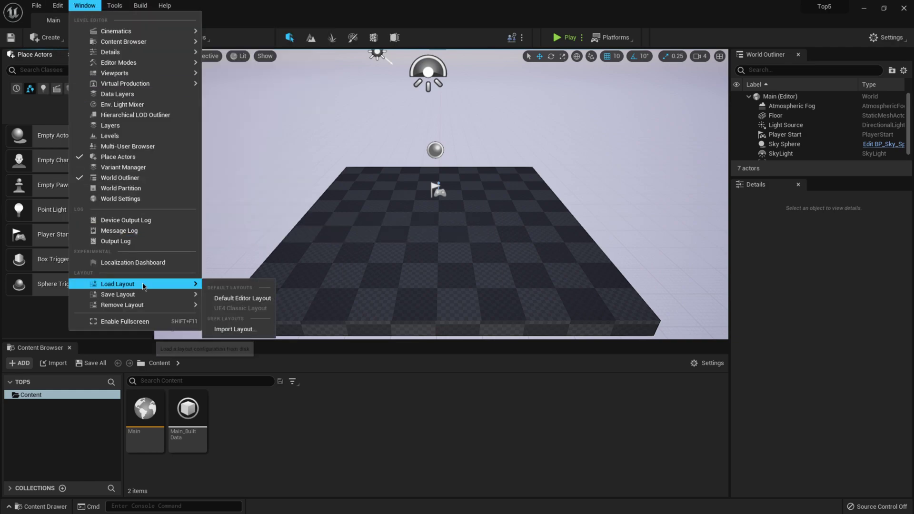
click(243, 299)
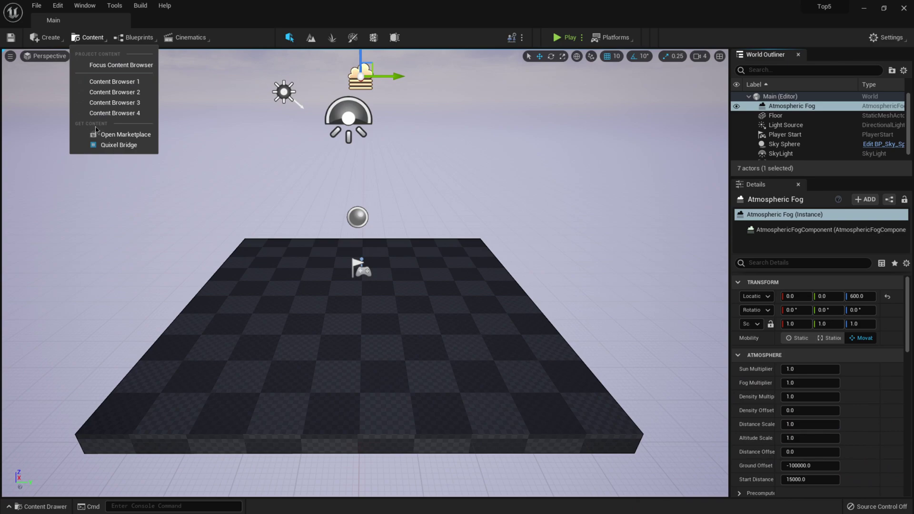
- Launch Quixel Bridge from the Content menu and maximize its window
click(116, 148)
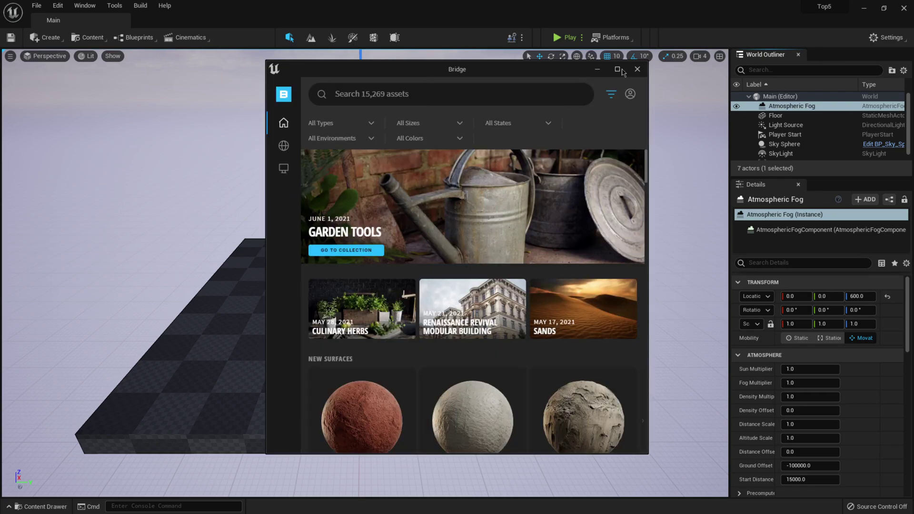
click(618, 70)
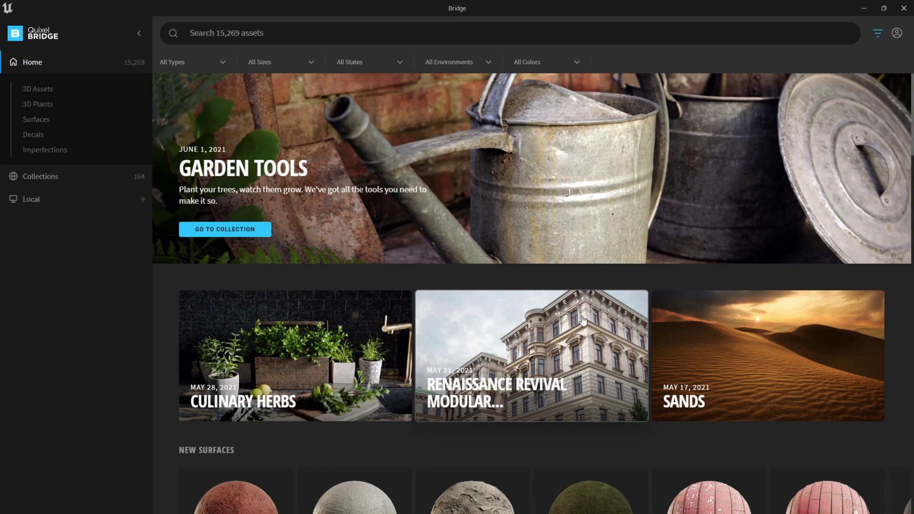
- Sign in to the Quixel account, then check Preferences for the library path X:\RESOURCES\MegaScans
click(895, 35)
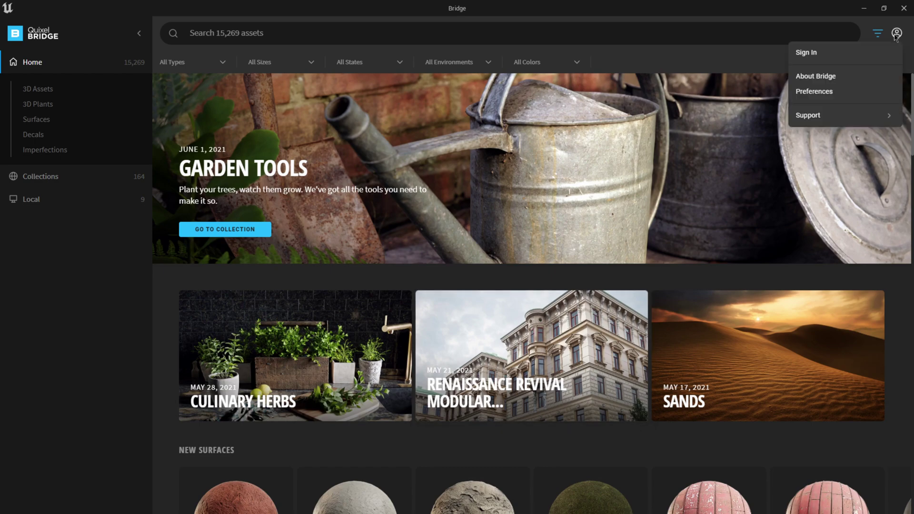
click(841, 56)
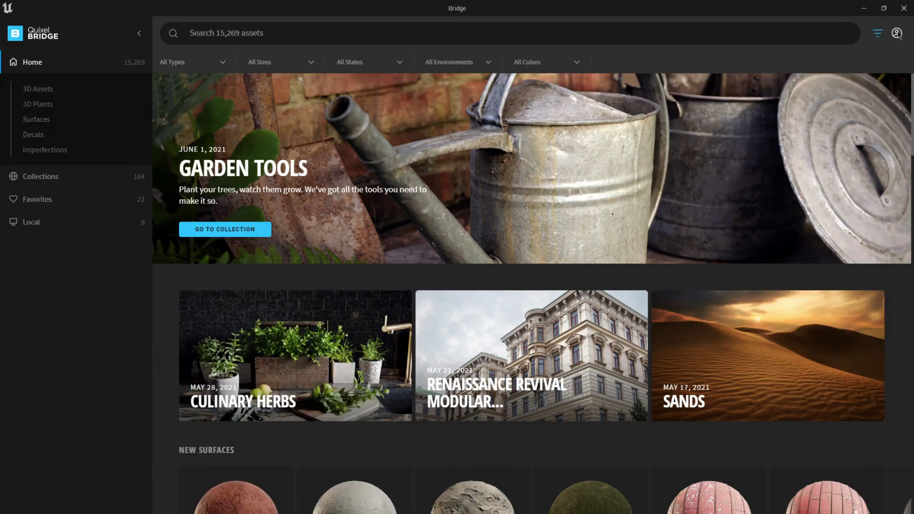
click(898, 34)
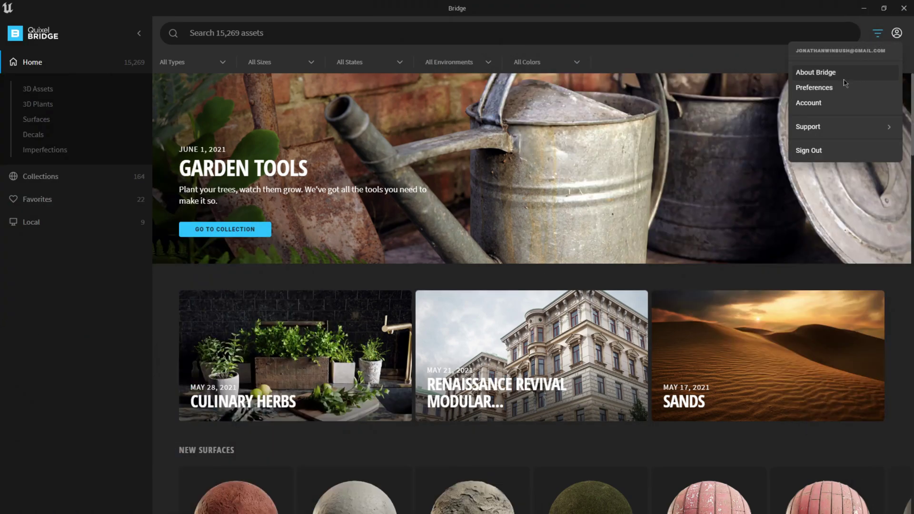
click(816, 89)
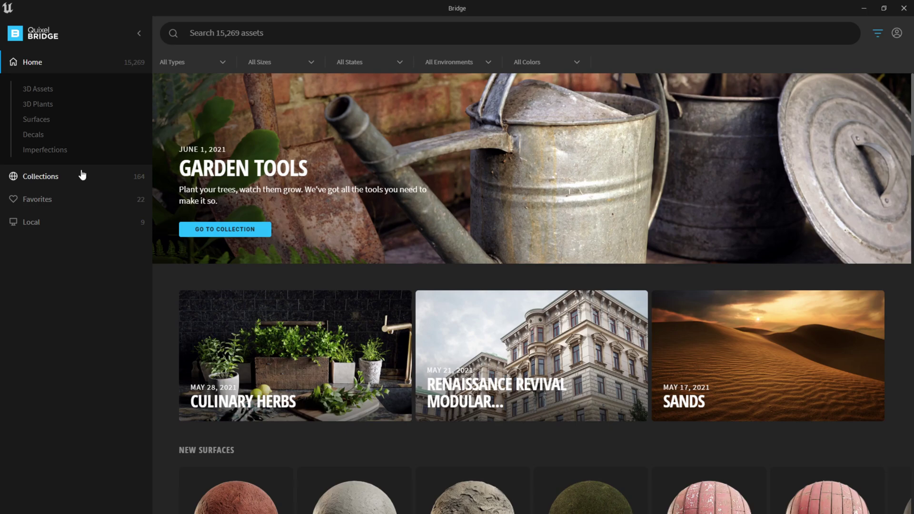
- Open the Arctic Ice and Snow collection and view the Snow Hill asset's details
click(82, 175)
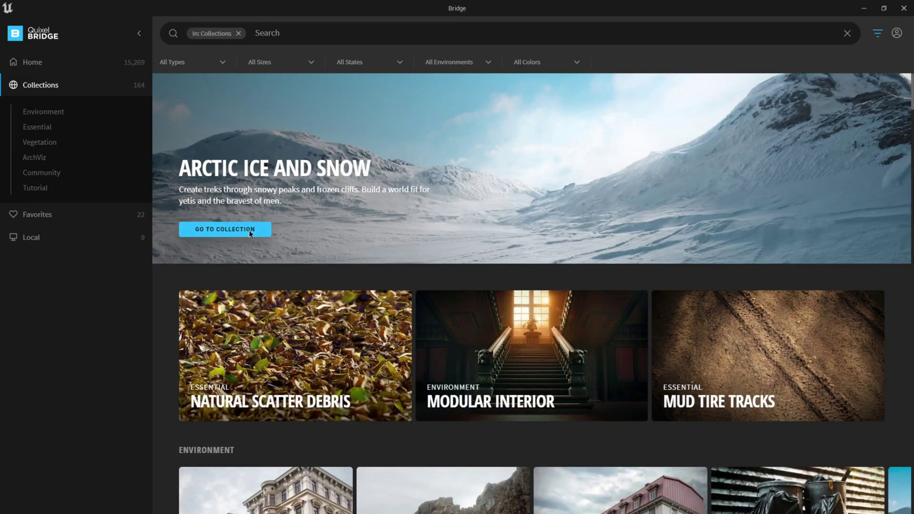
click(249, 230)
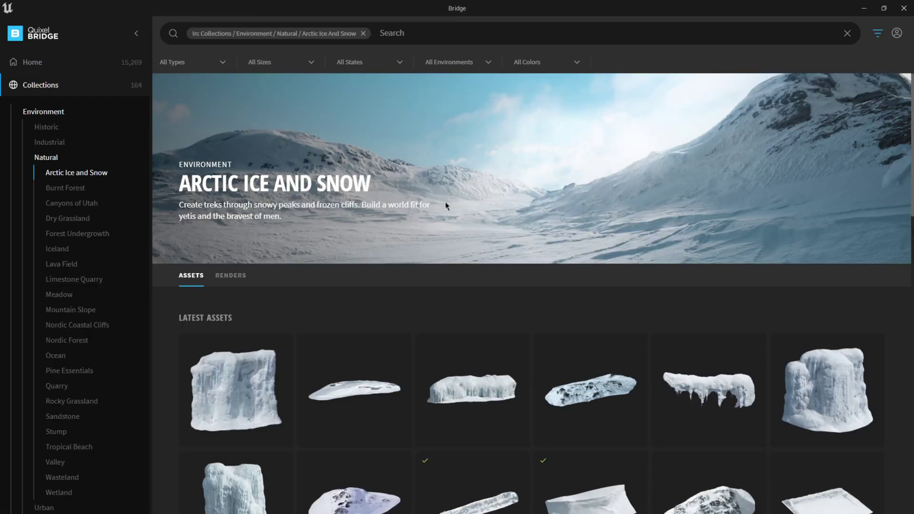
scroll(445, 205, down, 5)
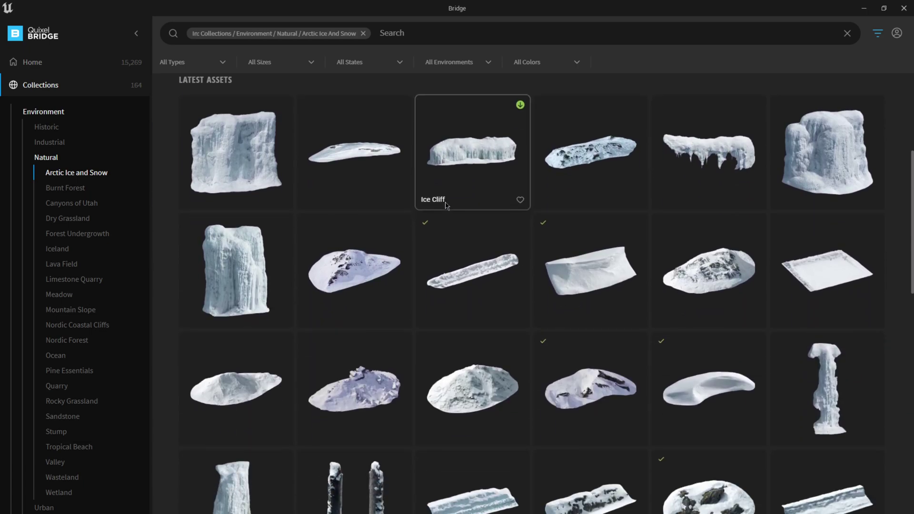
scroll(445, 205, down, 2)
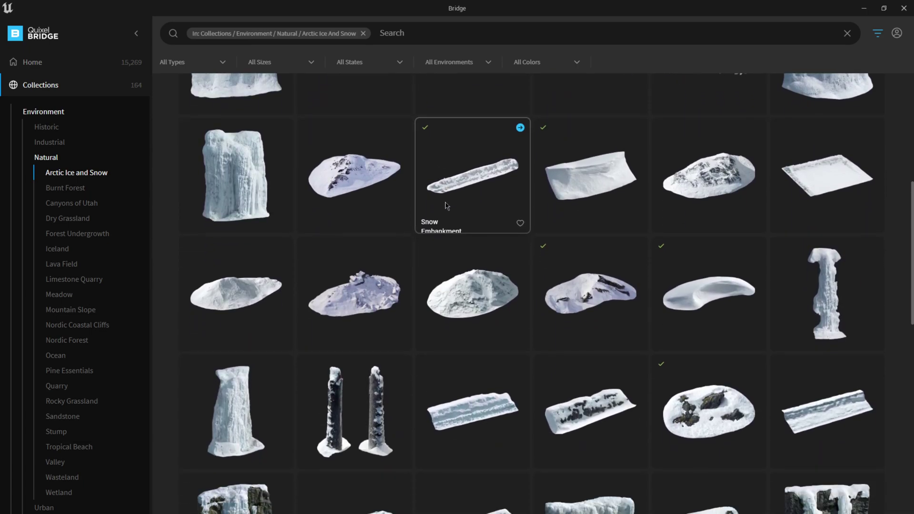
click(340, 178)
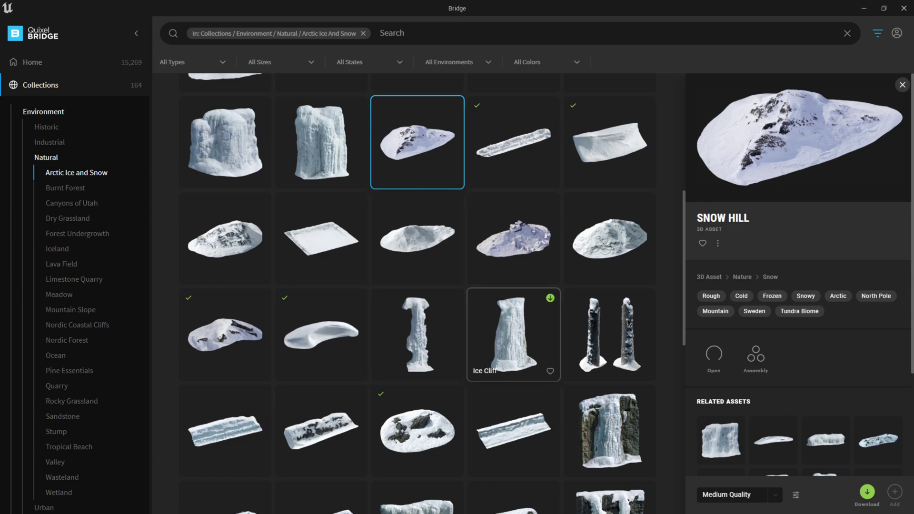
- Set the download quality to Nanite and show the Snow Embankment asset's details
click(777, 497)
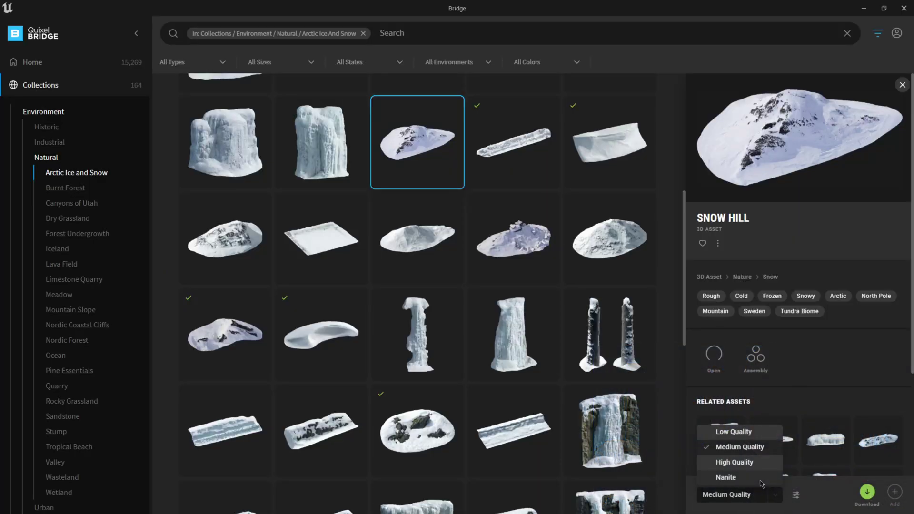
click(760, 478)
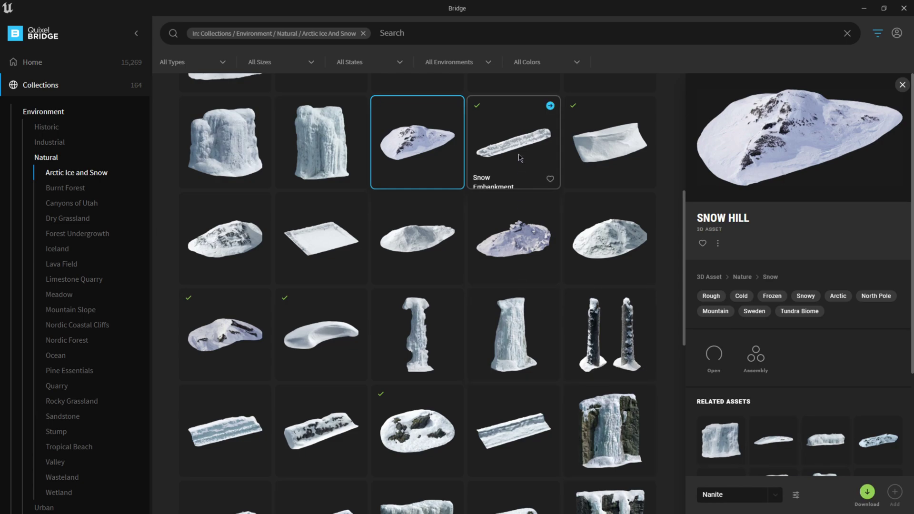
click(509, 143)
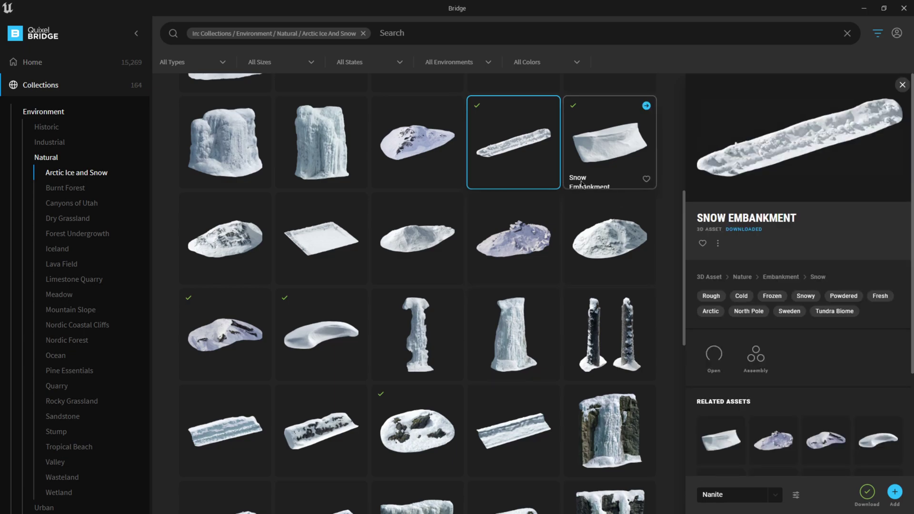
- Float and resize the Bridge window, then drag the Snow Embankment mesh into the level
click(883, 9)
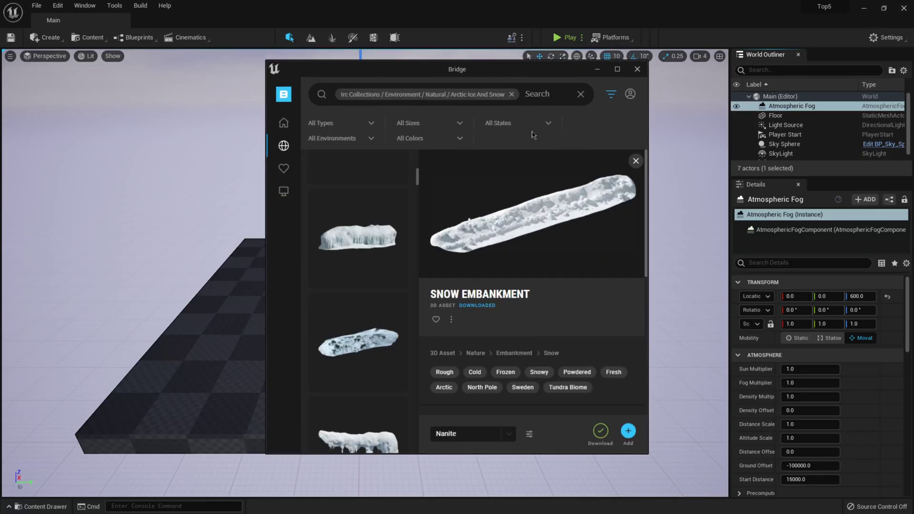
drag(500, 71, 628, 76)
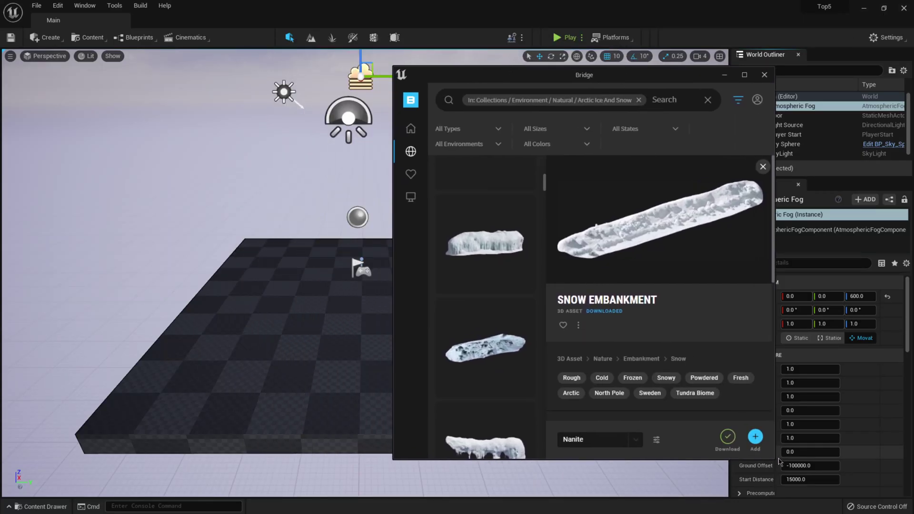
drag(777, 462, 909, 501)
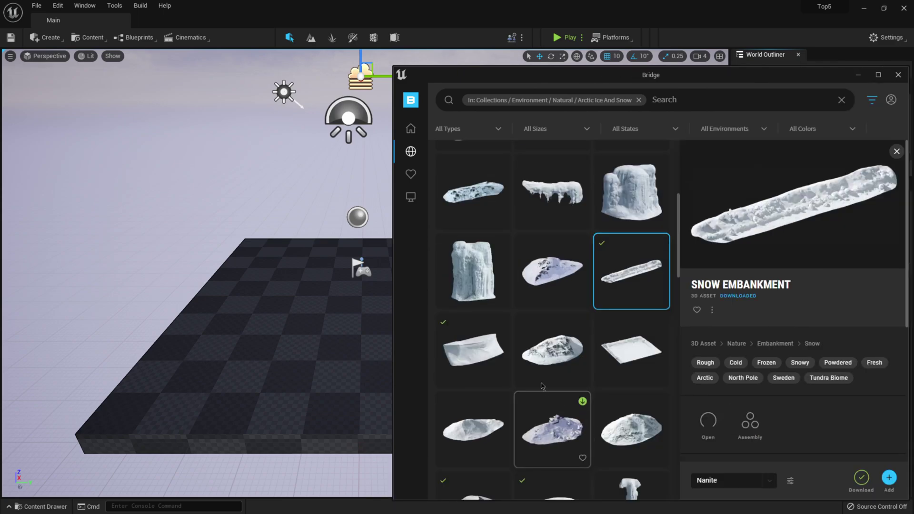
drag(630, 265, 258, 293)
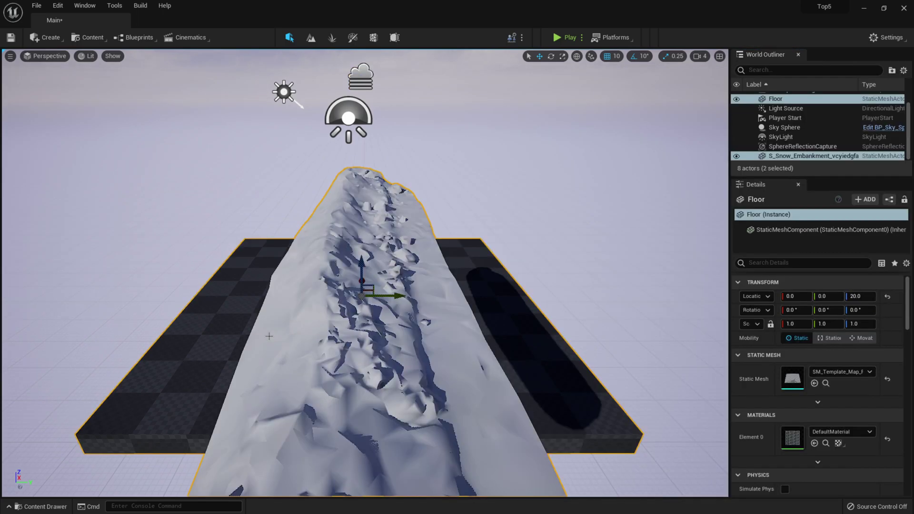
- Raise the floor and embankment, then select only the snow embankment actor
mouse_move(361, 274)
mouse_down()
mouse_move(363, 293)
mouse_move(365, 240)
mouse_move(370, 280)
mouse_up()
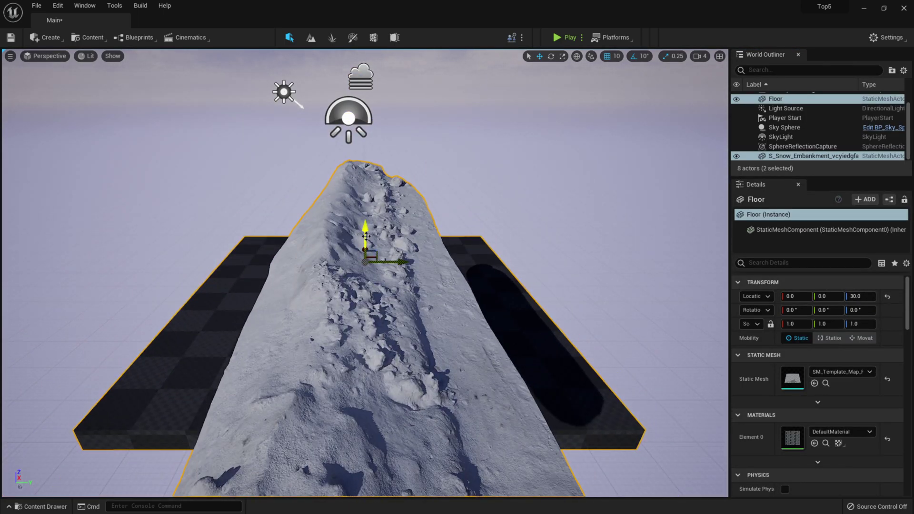
mouse_move(366, 235)
mouse_down()
mouse_move(363, 275)
mouse_move(366, 237)
mouse_up()
click(781, 136)
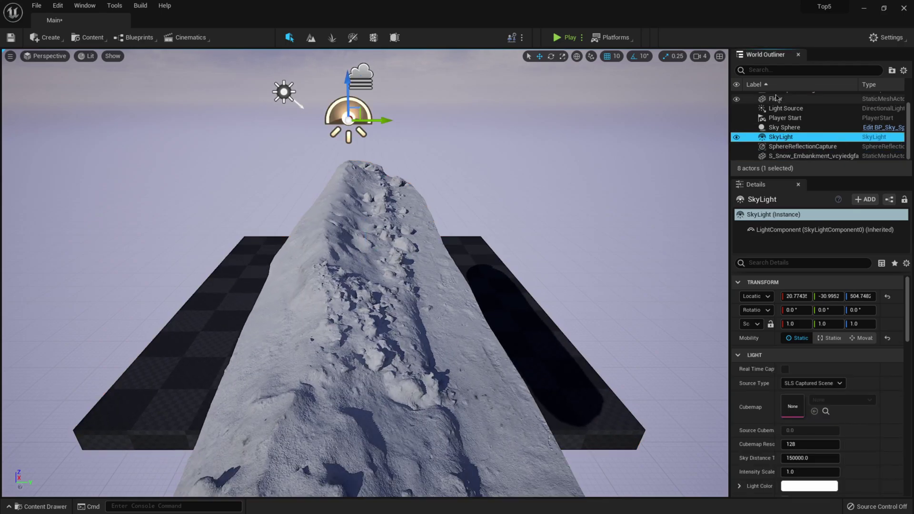
click(776, 98)
click(810, 156)
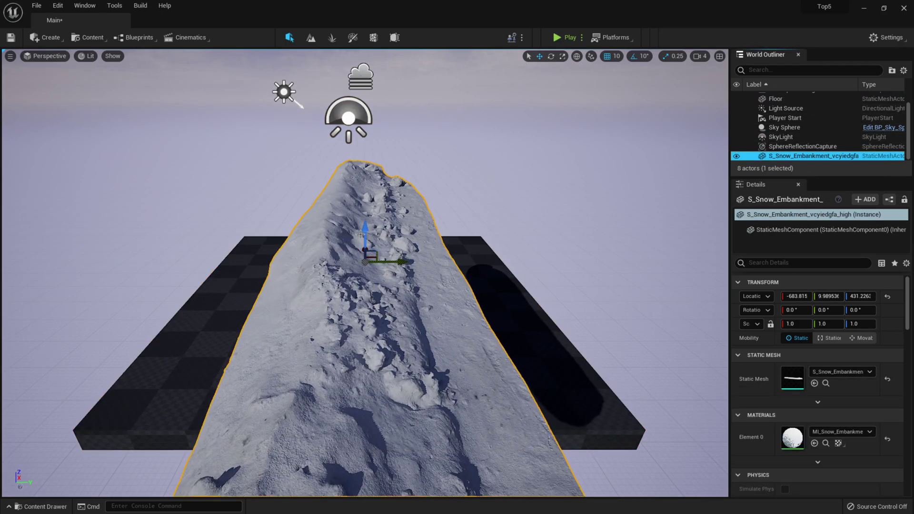
- Lower and slide the embankment onto the floor, then frame the view on it
drag(361, 234, 408, 482)
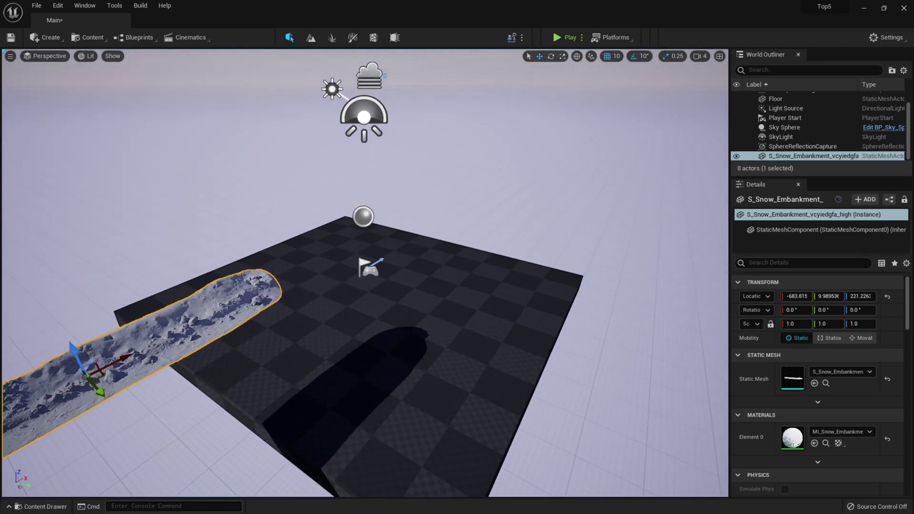
drag(151, 364, 349, 290)
drag(336, 215, 368, 328)
key(f)
scroll(316, 384, down, 5)
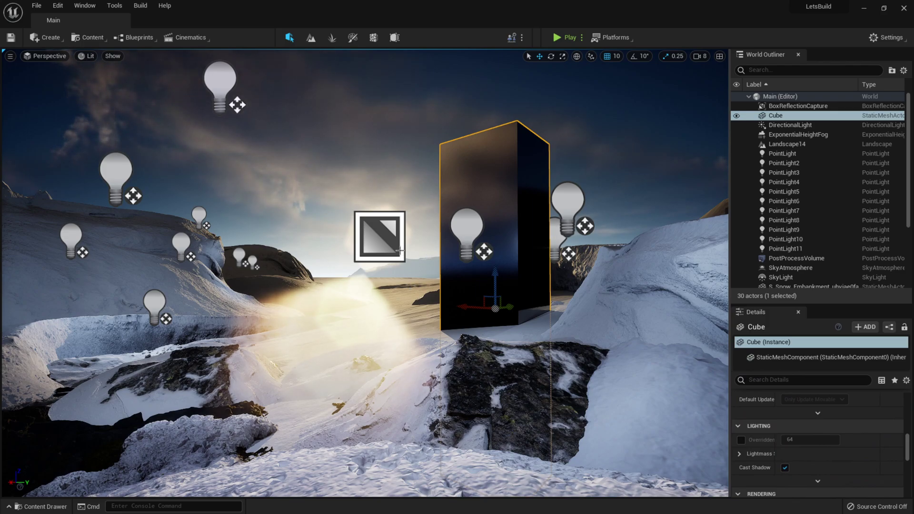
- Switch to game view and show the PostProcessVolume's Lumen Global Illumination and Reflections settings
click(393, 250)
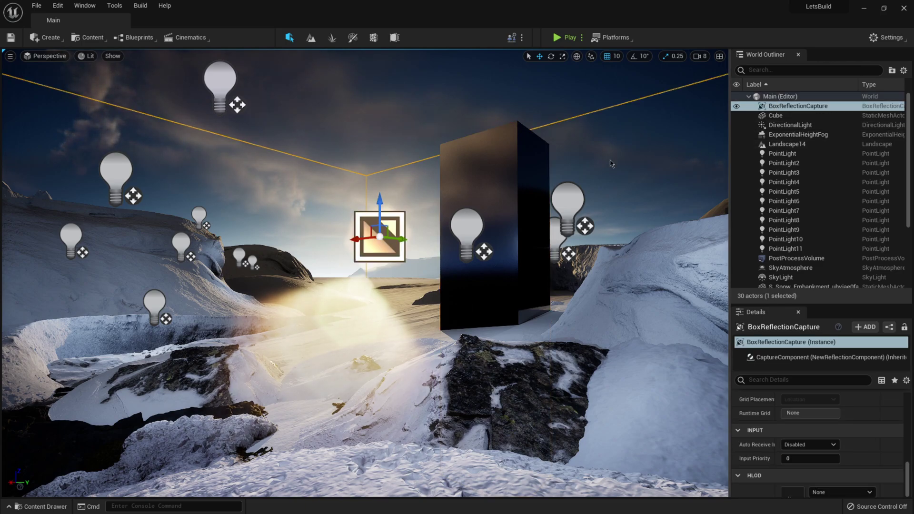
key(g)
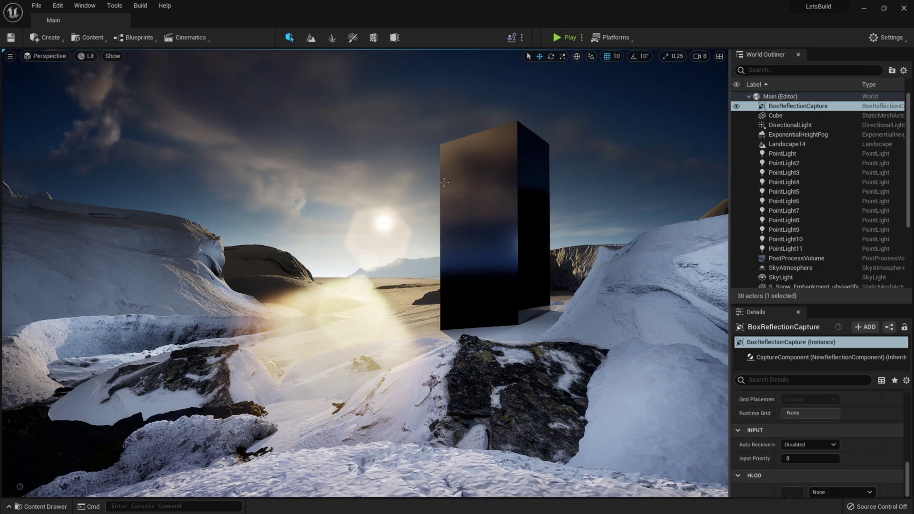
click(800, 258)
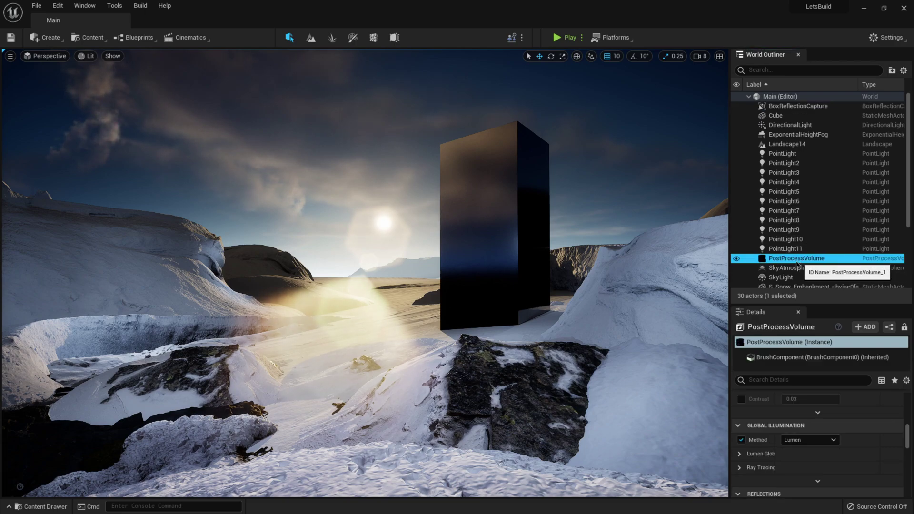
drag(823, 305, 821, 137)
scroll(907, 323, up, 5)
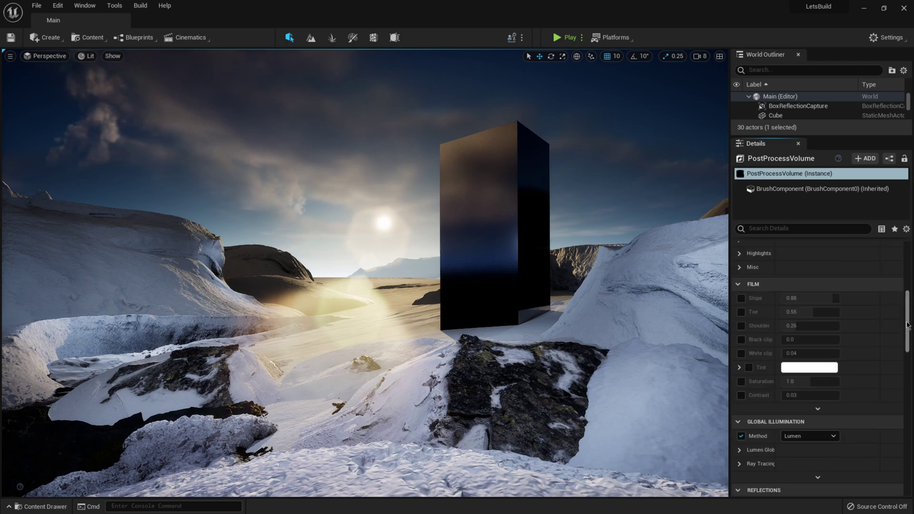
drag(913, 301, 913, 352)
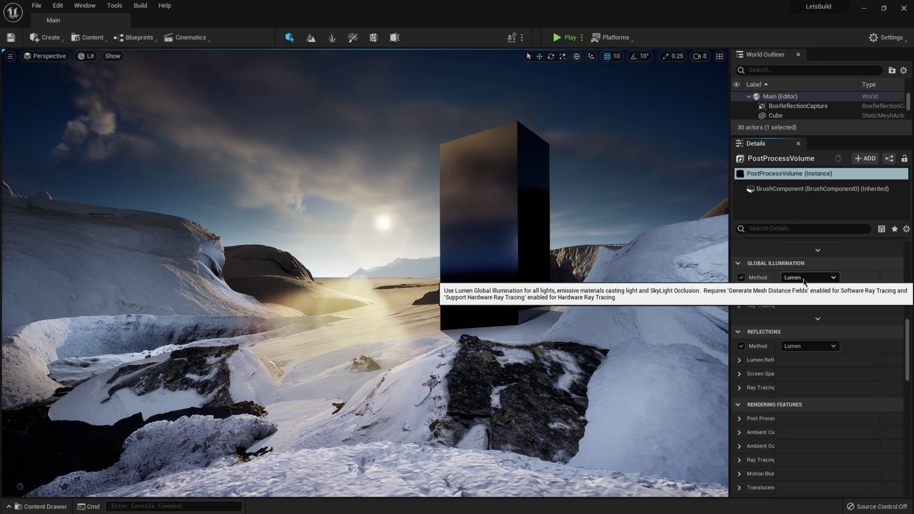
- Set the Global Illumination Method to Ray Traced, back to Lumen, then Screen Space (Beta)
click(804, 280)
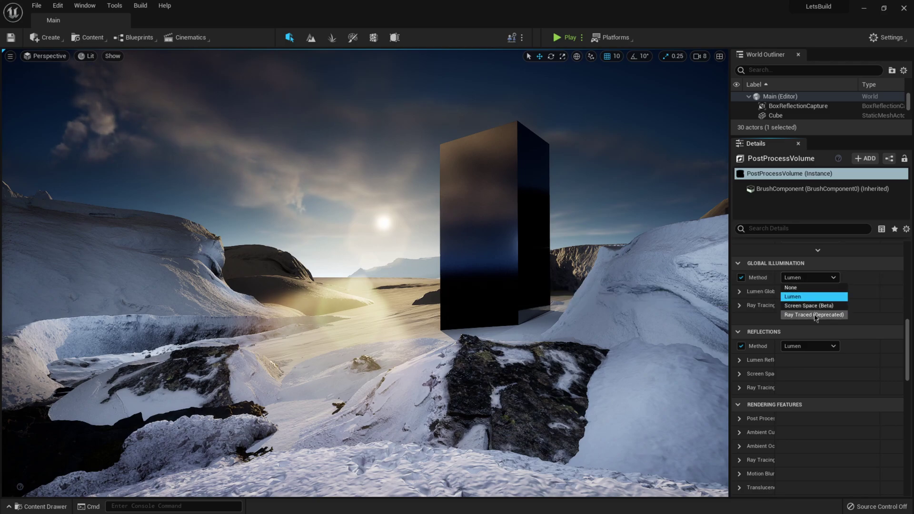
click(814, 316)
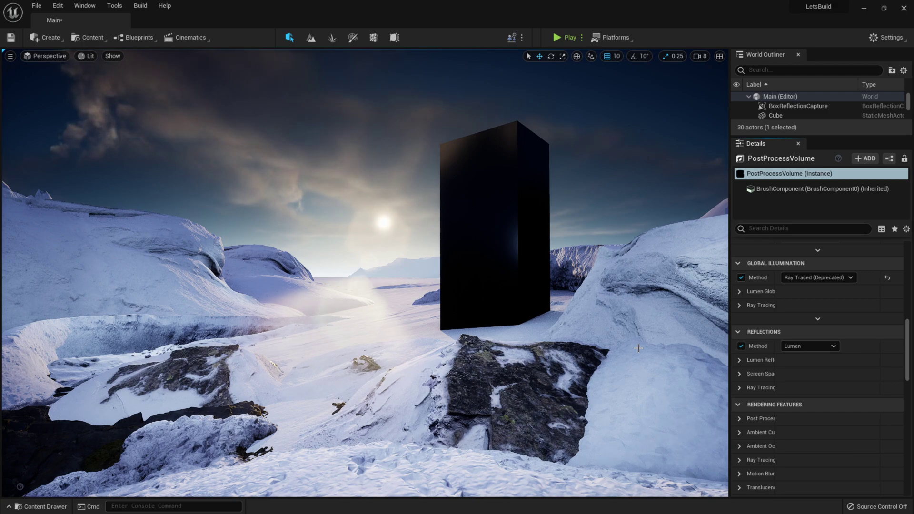
click(818, 278)
click(805, 294)
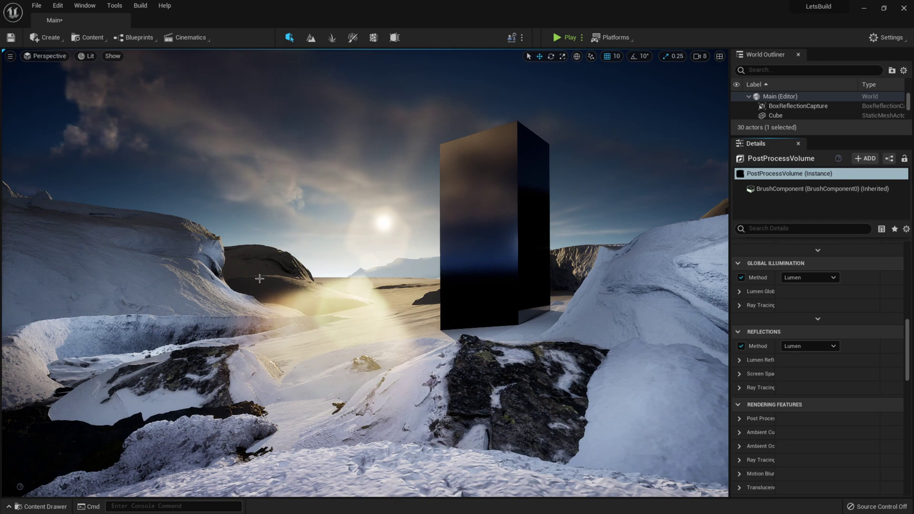
click(809, 277)
click(804, 305)
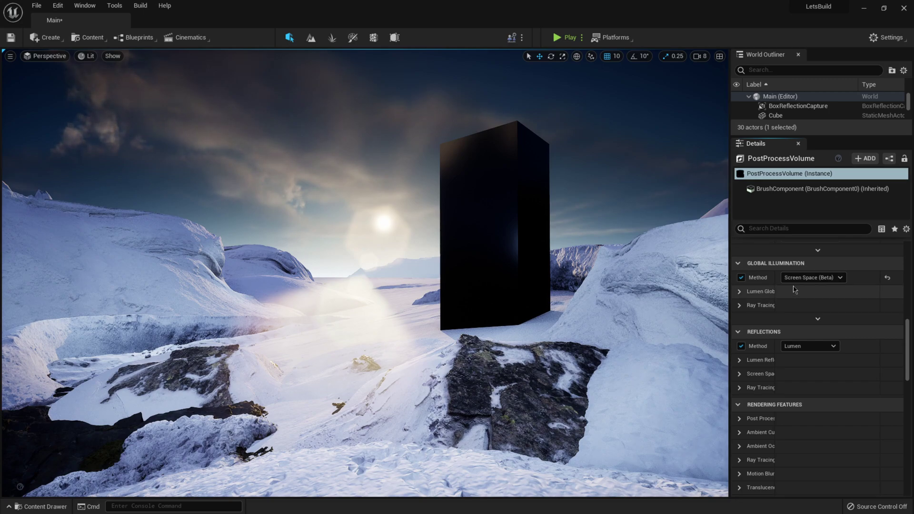
- Set Global Illumination Method to Lumen and Reflections Method to Ray Traced to preview the monolith
click(811, 277)
click(800, 298)
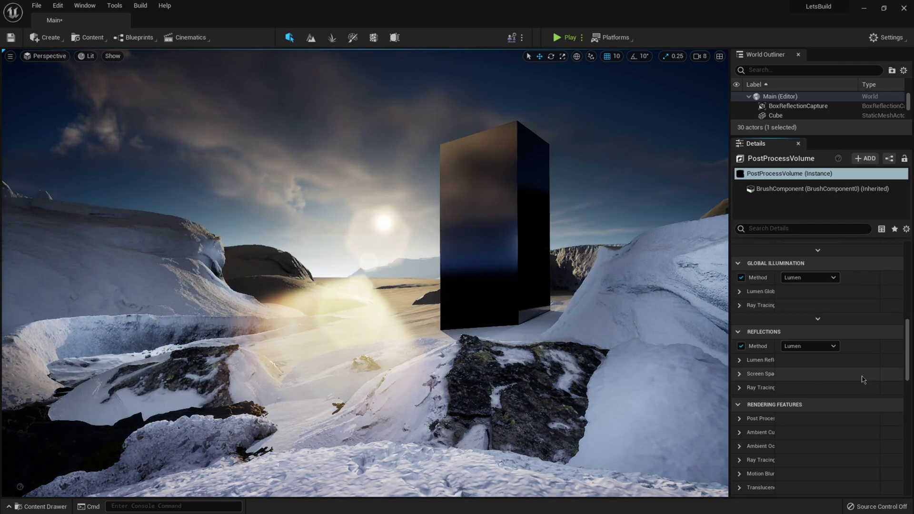
click(809, 346)
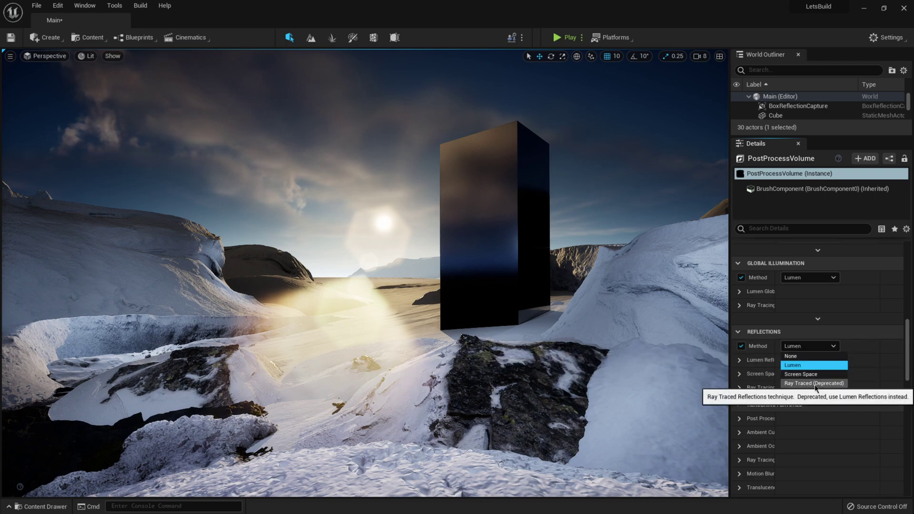
click(814, 384)
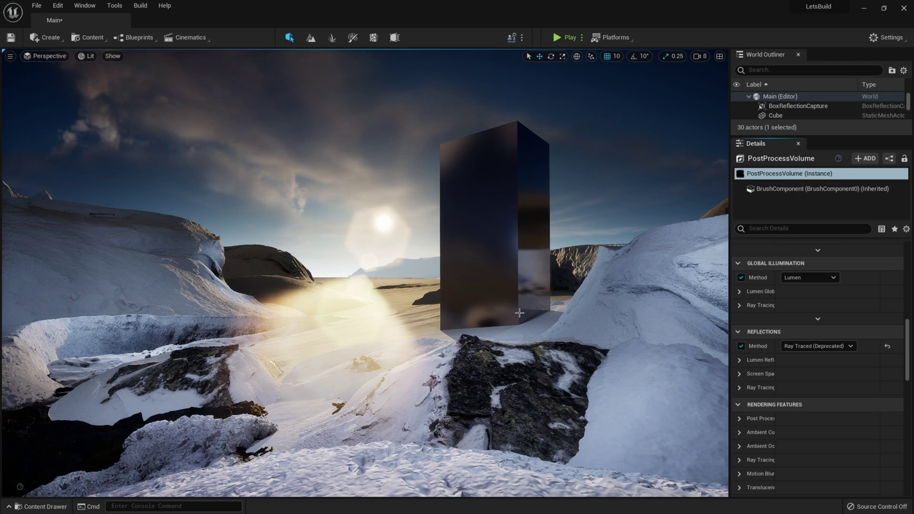
- Switch the Reflections Method back to Lumen
click(818, 346)
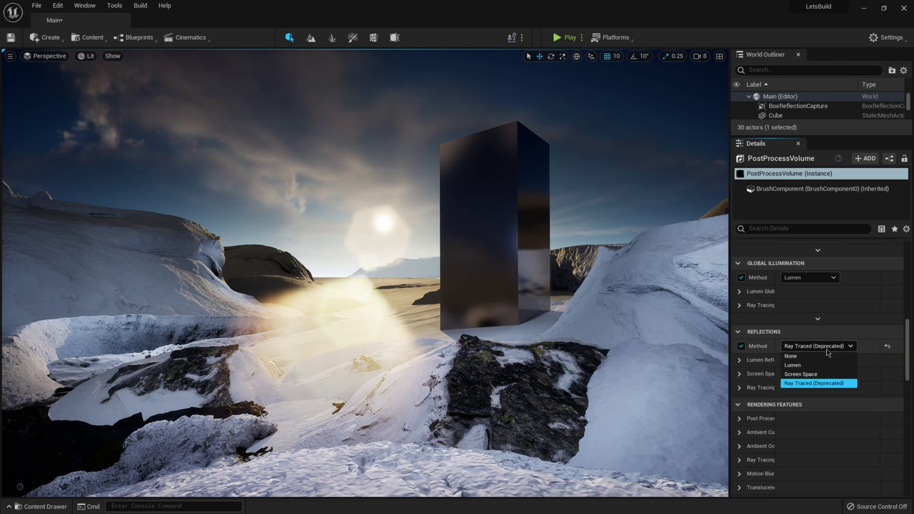
click(820, 374)
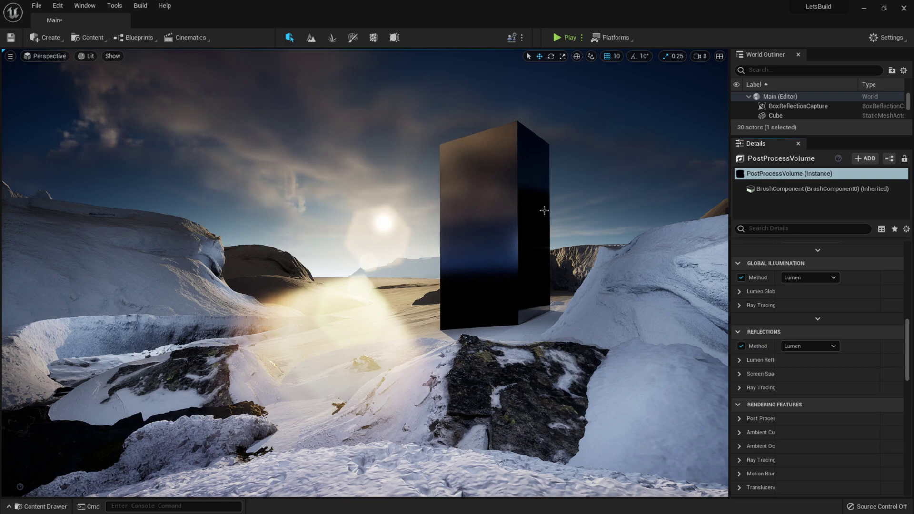
scroll(910, 330, up, 1)
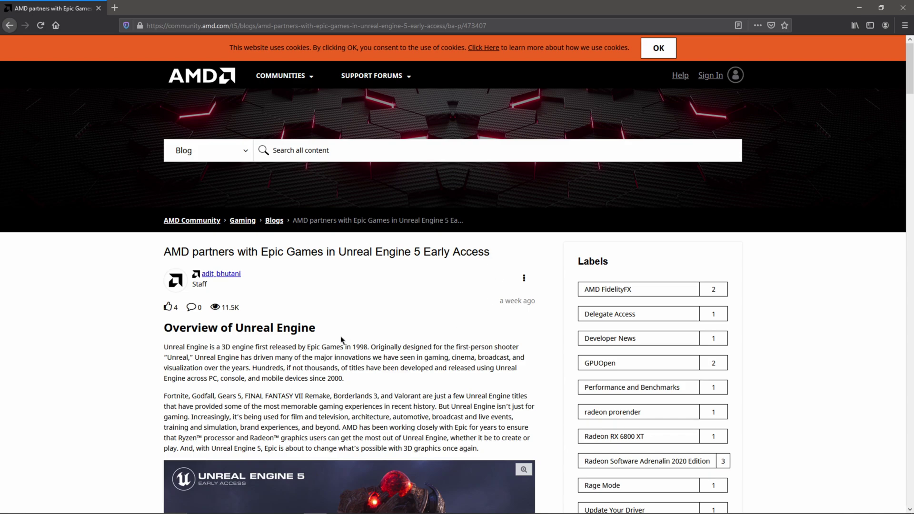
- Scroll the AMD blog article down to the 'Unreal Engine 5 Overview' section describing Nanite
scroll(341, 342, down, 1)
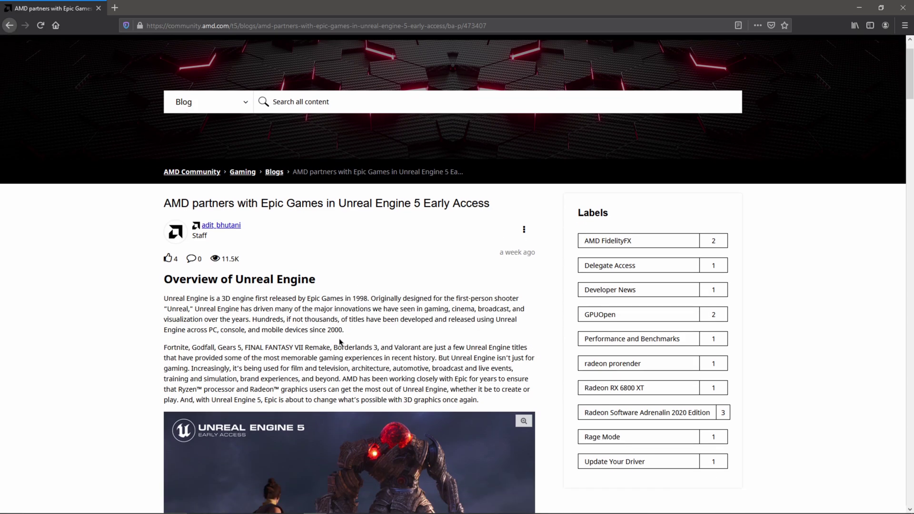
scroll(341, 342, down, 6)
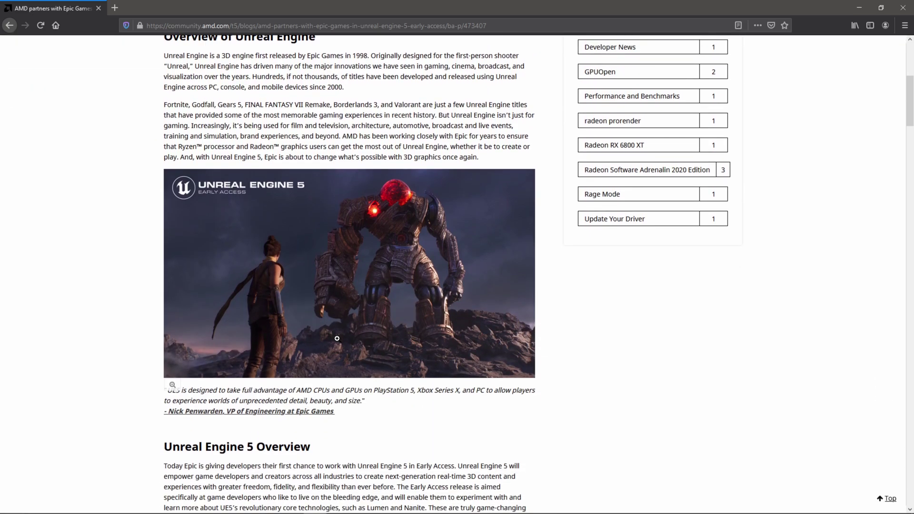
scroll(339, 342, down, 1)
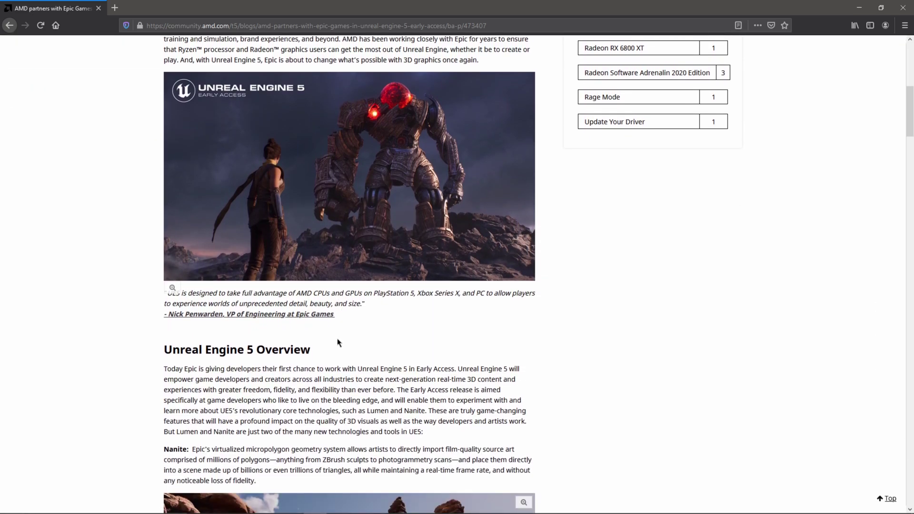
scroll(339, 343, down, 1)
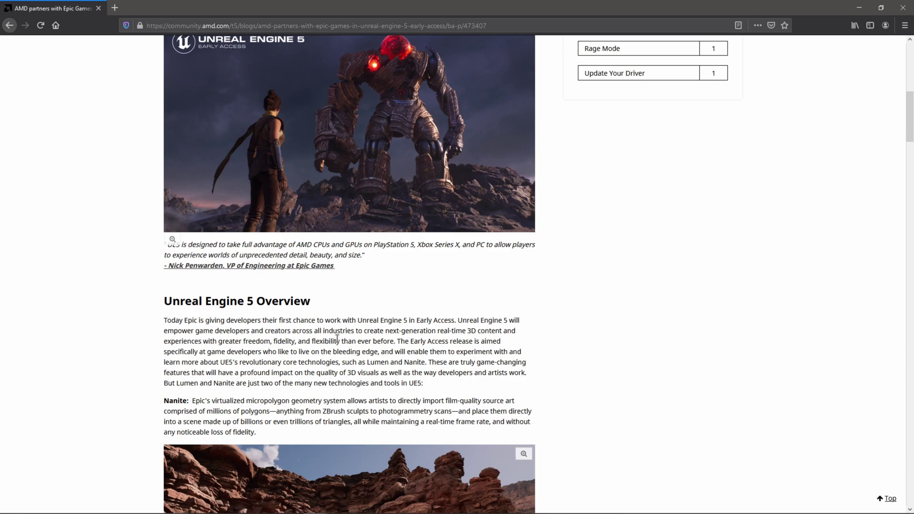
scroll(472, 313, down, 1)
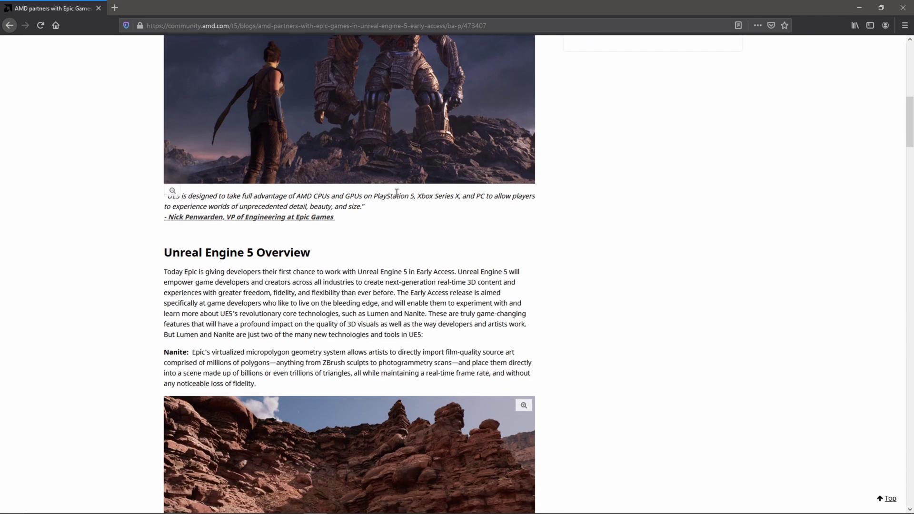